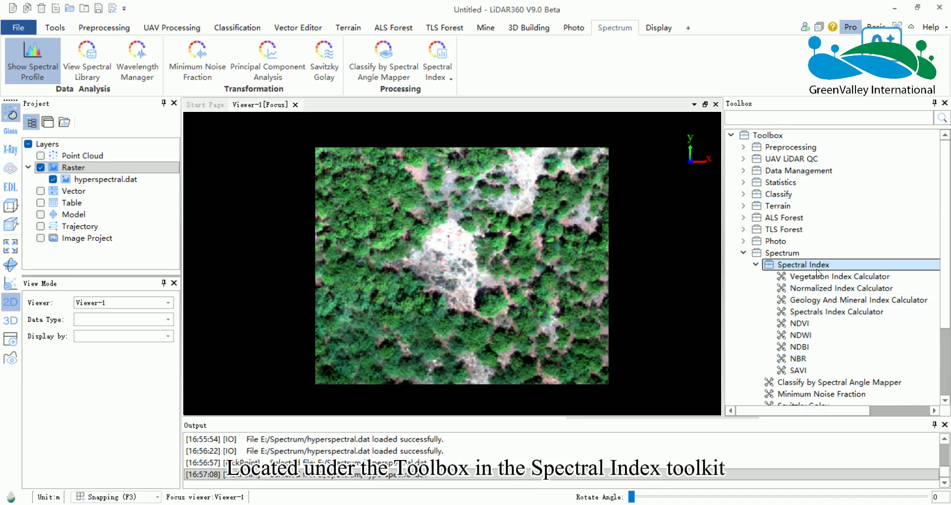
# Look over the input parameters of the NDVI and NDBI tools, closing each without running it.
pyautogui.doubleClick(809, 325)
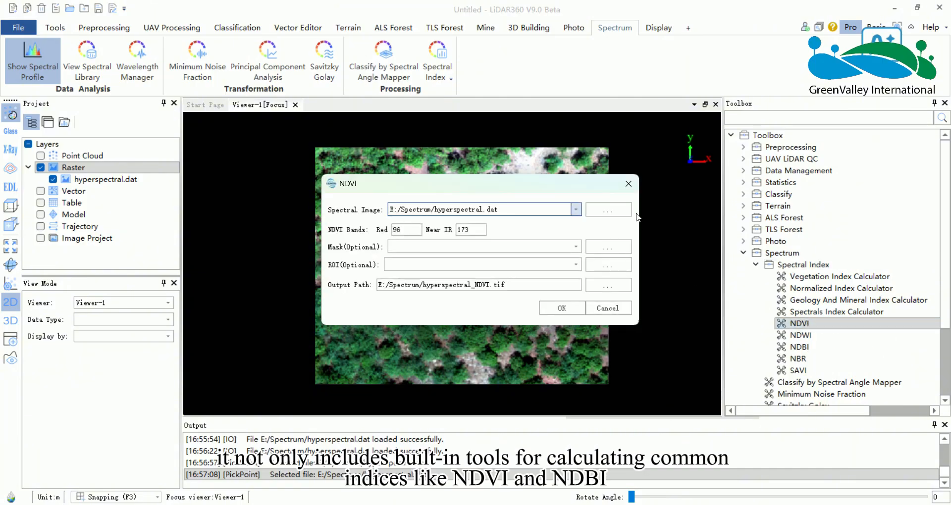
pyautogui.click(628, 183)
pyautogui.doubleClick(800, 347)
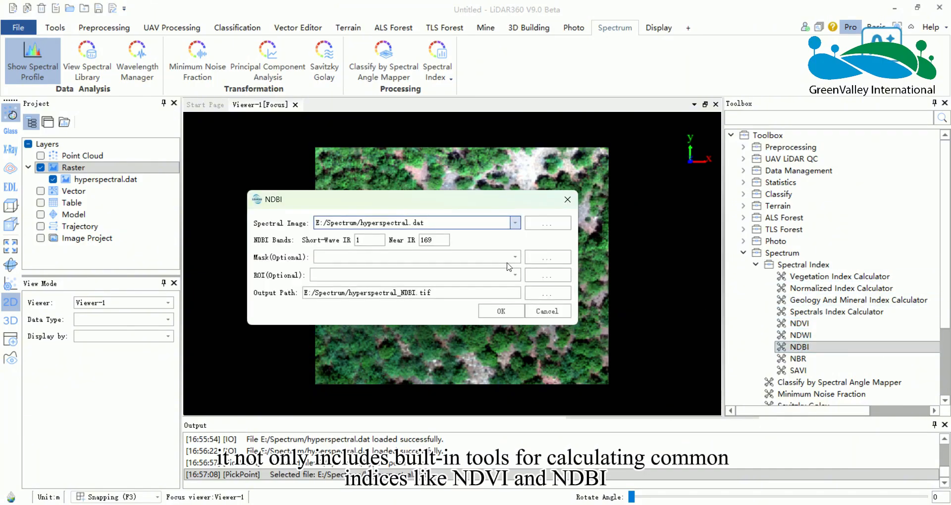
pyautogui.click(569, 199)
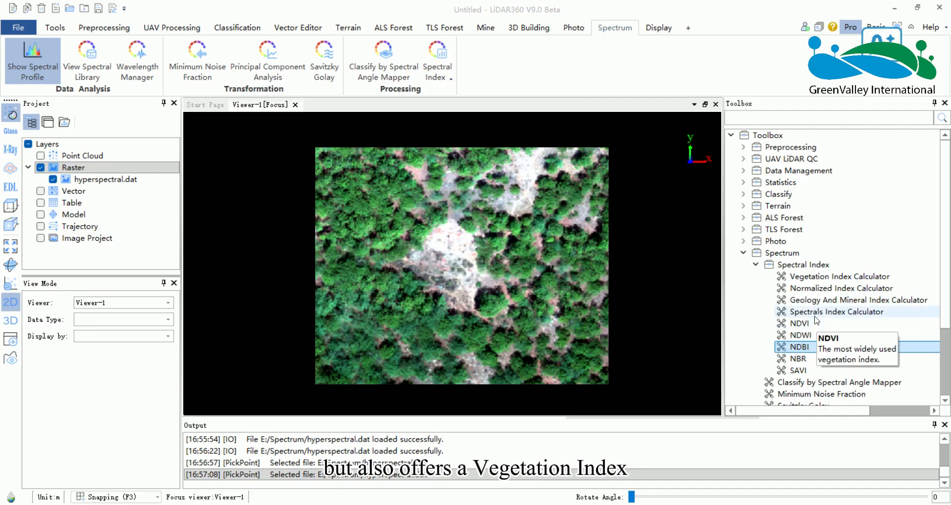
# Look over the Vegetation, Geology And Mineral, Spectrals and Normalized Index Calculators, closing each without running it.
pyautogui.doubleClick(822, 276)
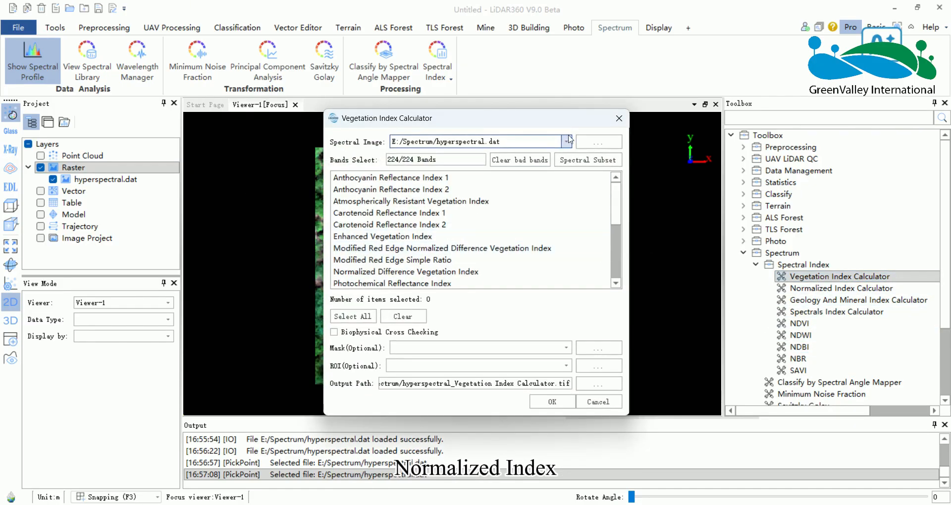
pyautogui.click(619, 118)
pyautogui.doubleClick(828, 300)
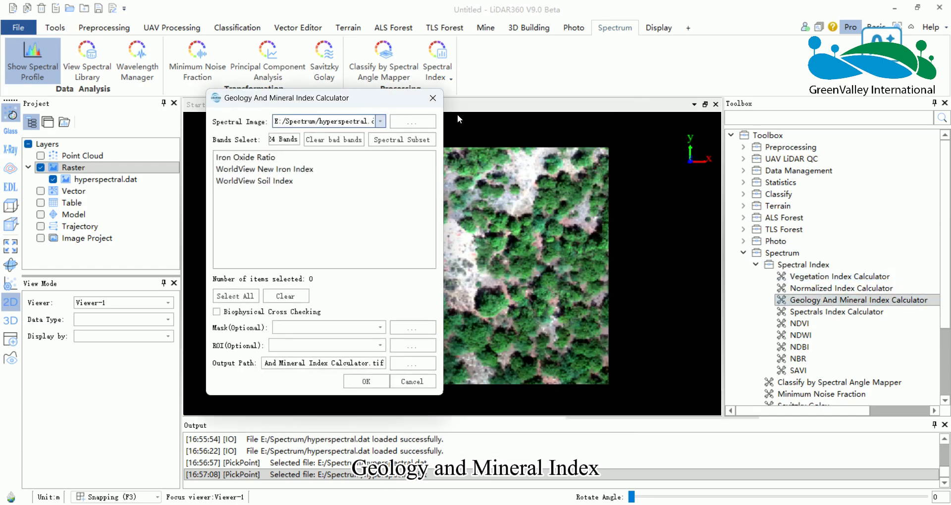
pyautogui.click(423, 103)
pyautogui.doubleClick(833, 312)
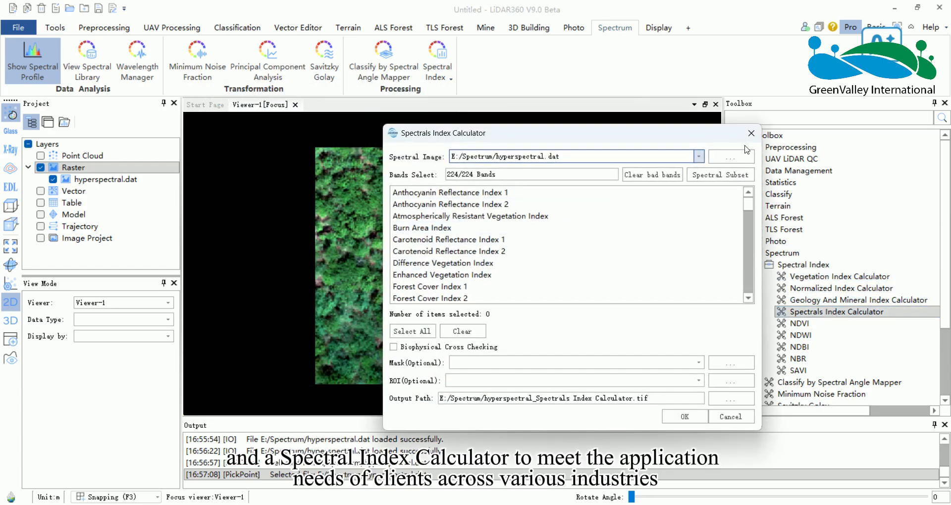
pyautogui.click(748, 135)
pyautogui.doubleClick(813, 288)
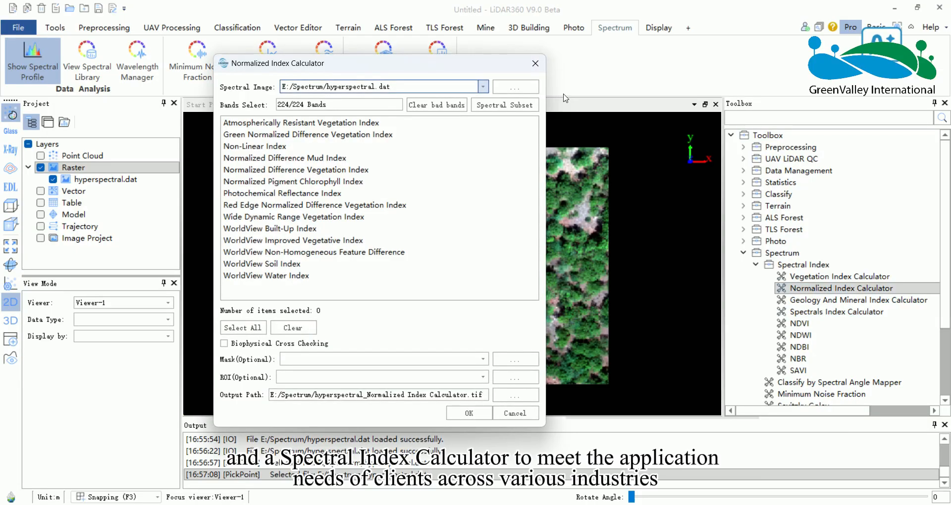
pyautogui.click(535, 64)
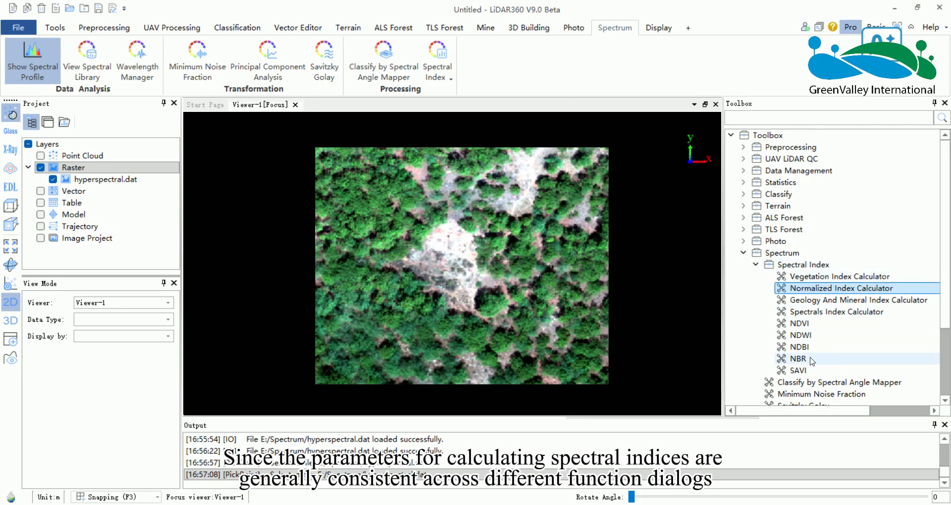
pyautogui.moveTo(813, 317)
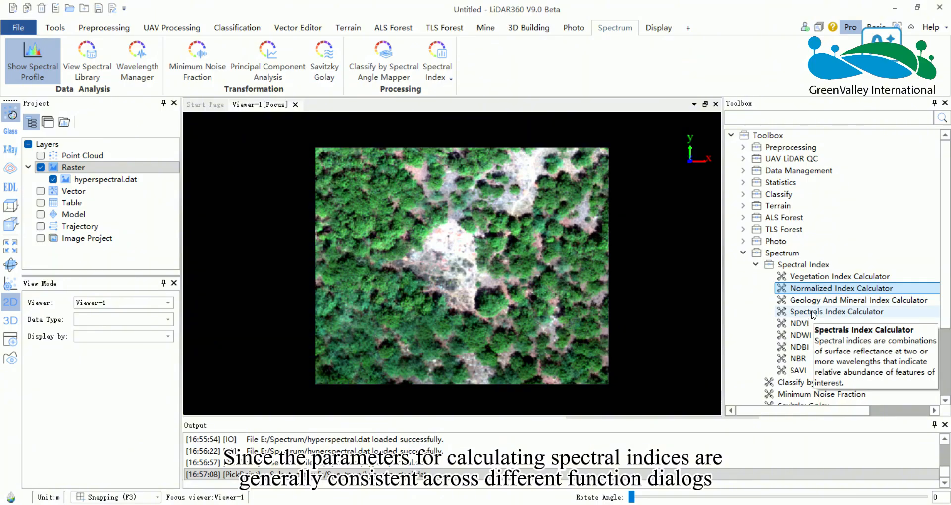
pyautogui.click(825, 278)
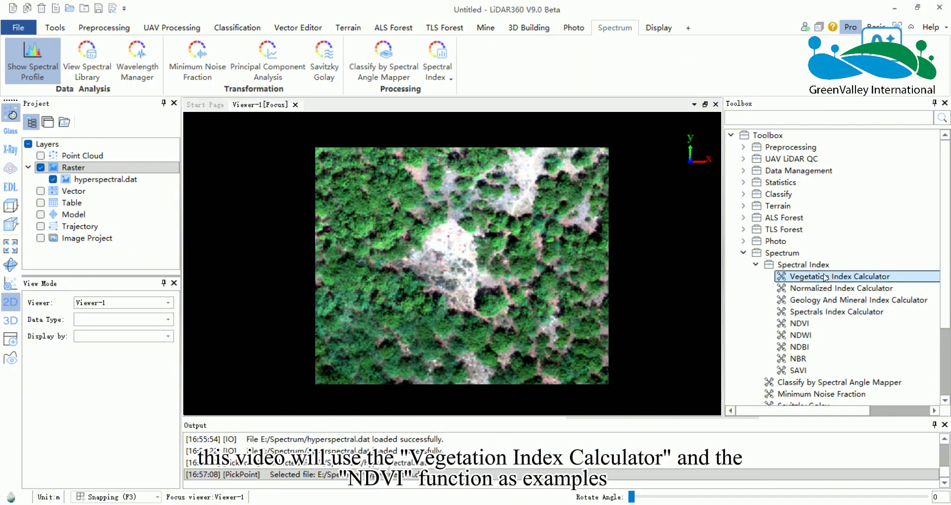
pyautogui.click(804, 325)
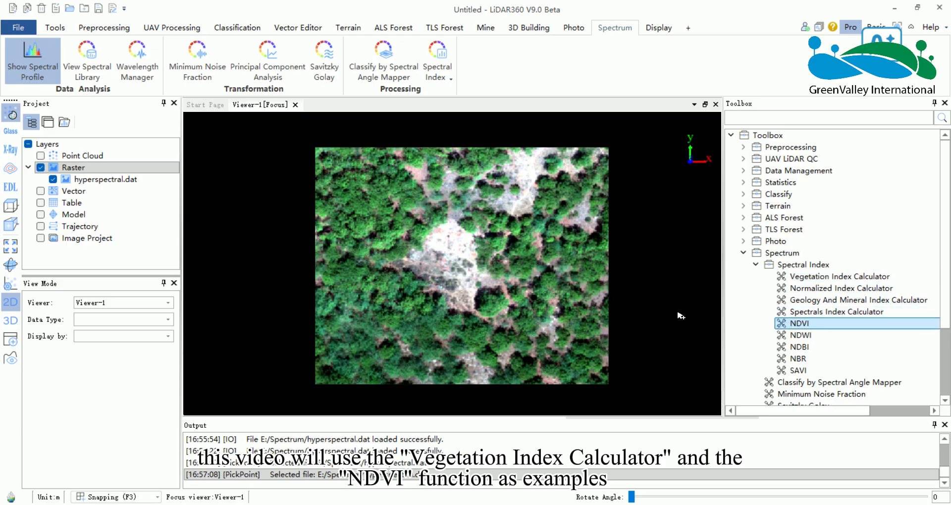
# Open the Vegetation Index Calculator with E:/Spectrum/hyperspectral.dat as the spectral image.
pyautogui.doubleClick(815, 277)
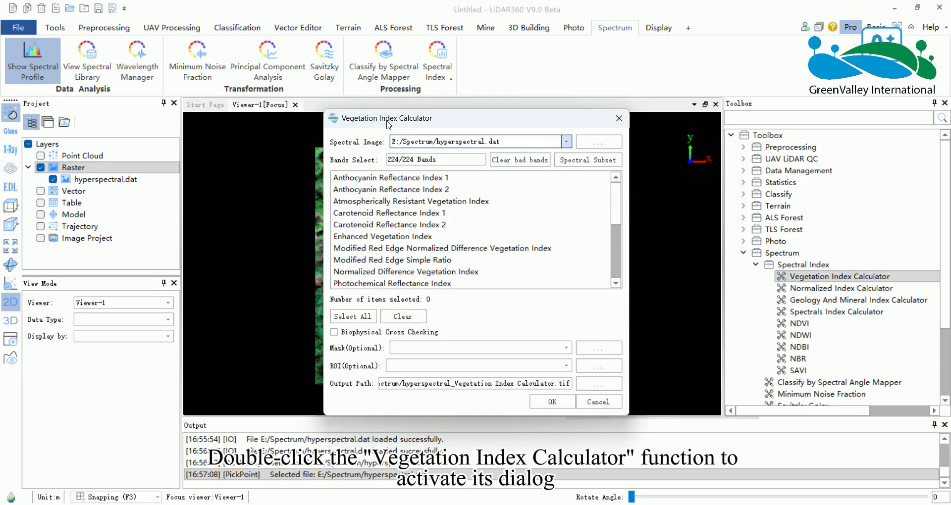
pyautogui.click(565, 143)
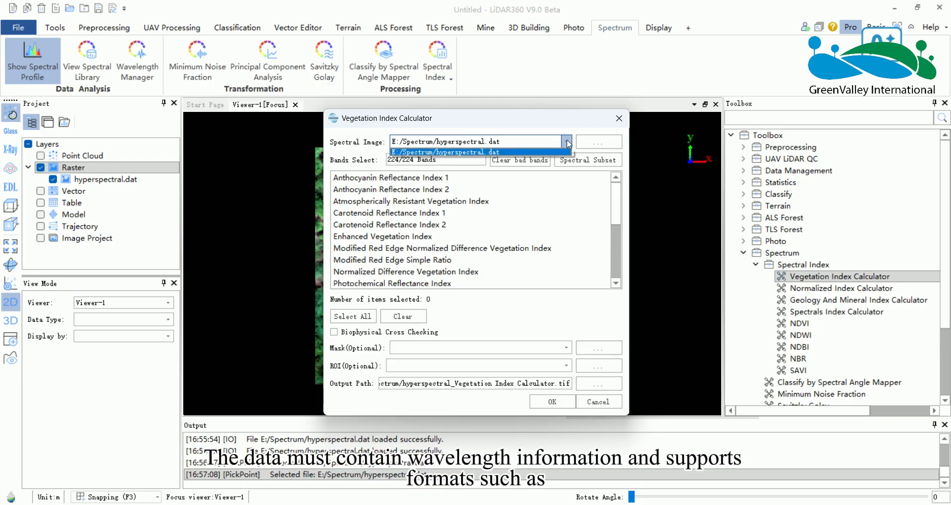
pyautogui.click(568, 143)
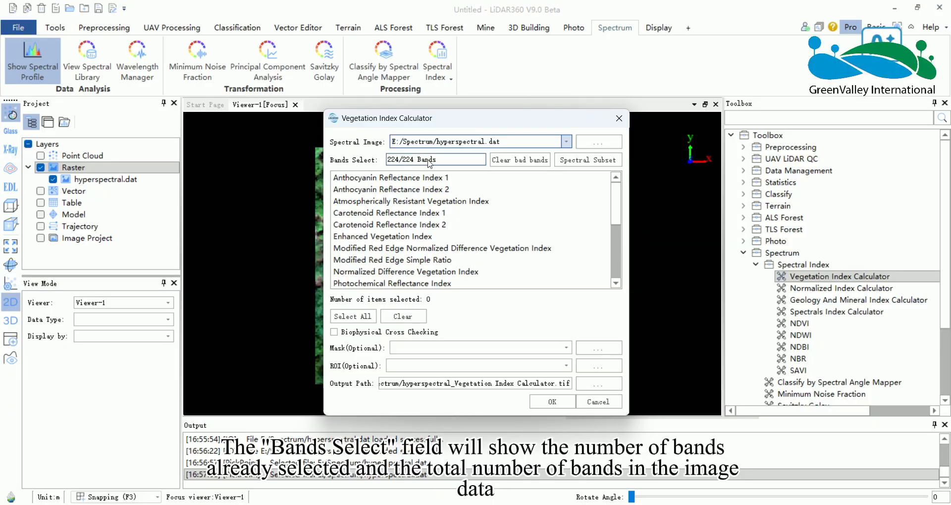
# Try selecting only bands 4, 6 and 7 in the spectral subset, and restore the selection to all bands.
pyautogui.click(600, 164)
pyautogui.moveTo(559, 159); pyautogui.dragTo(788, 150)
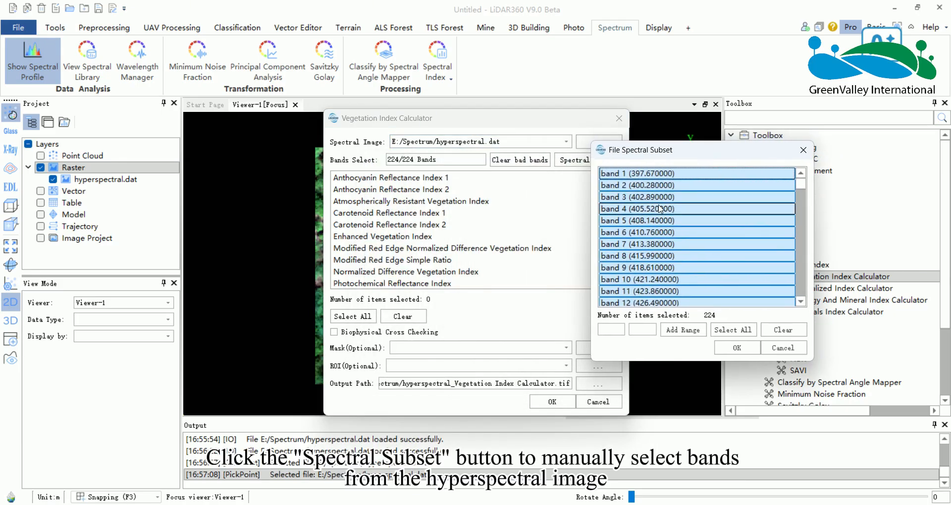
pyautogui.click(660, 209)
pyautogui.keyDown('ctrl'); pyautogui.click(659, 233); pyautogui.keyUp('ctrl')
pyautogui.keyDown('ctrl'); pyautogui.click(664, 244); pyautogui.keyUp('ctrl')
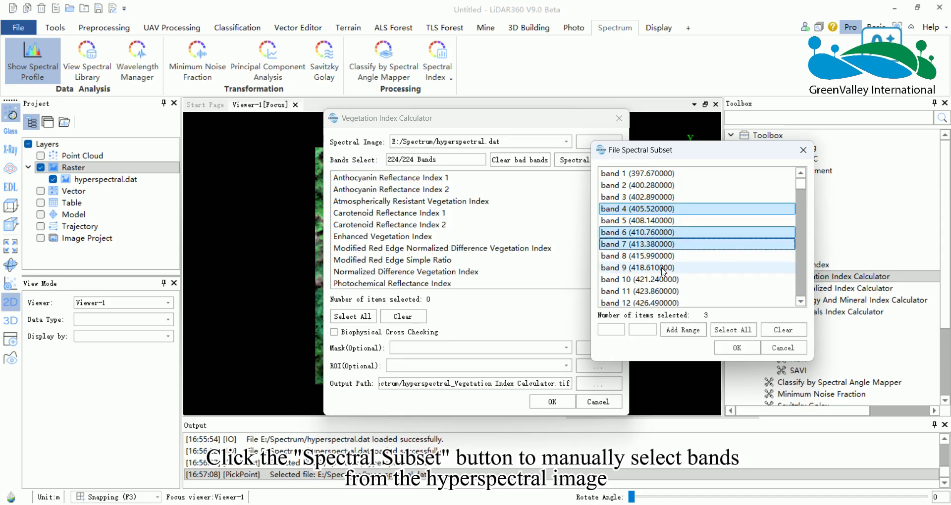
pyautogui.keyDown('ctrl'); pyautogui.click(734, 268); pyautogui.keyUp('ctrl')
pyautogui.click(733, 330)
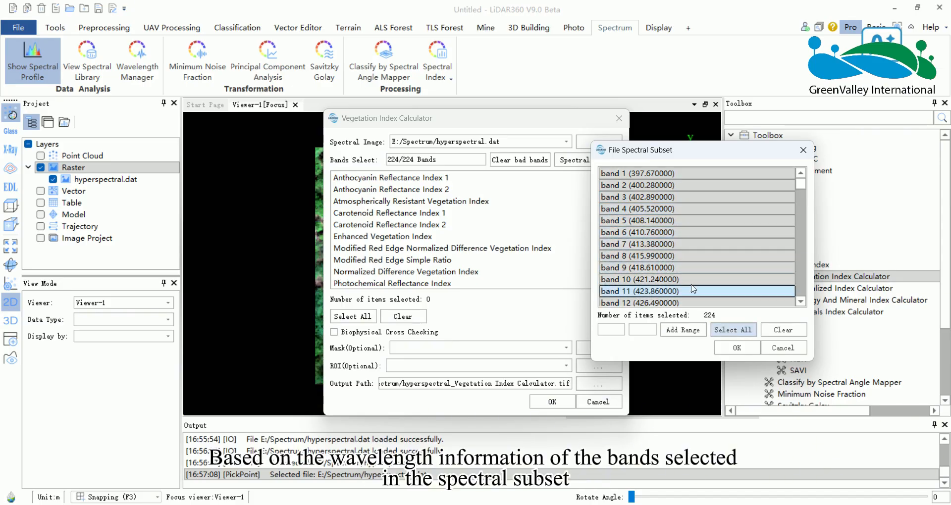
pyautogui.click(737, 349)
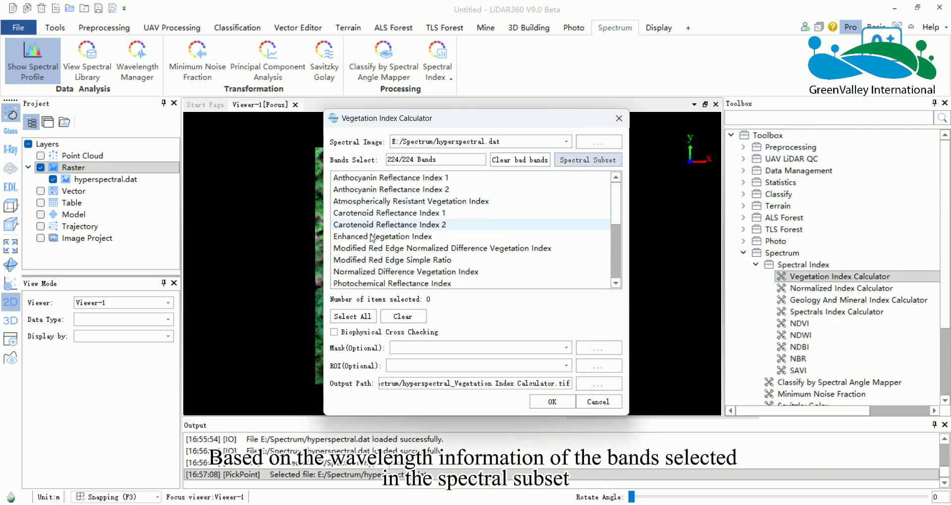
# Look through the available vegetation indices and select Enhanced Vegetation Index for the calculation.
pyautogui.scroll(-2, 490, 229)
pyautogui.scroll(-2, 489, 228)
pyautogui.scroll(4, 486, 231)
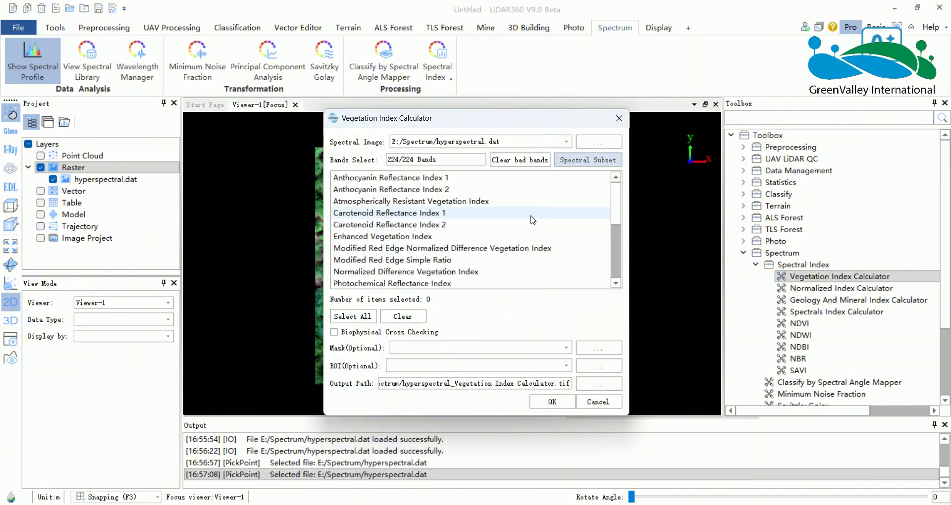
pyautogui.click(405, 236)
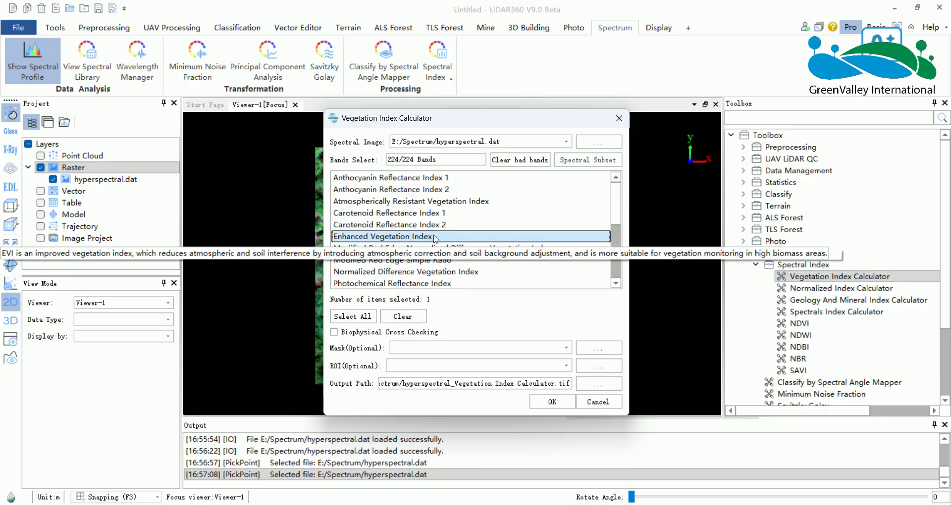
# Enable Biophysical Cross Checking and disable it again, and check the mask choices without choosing one.
pyautogui.click(334, 332)
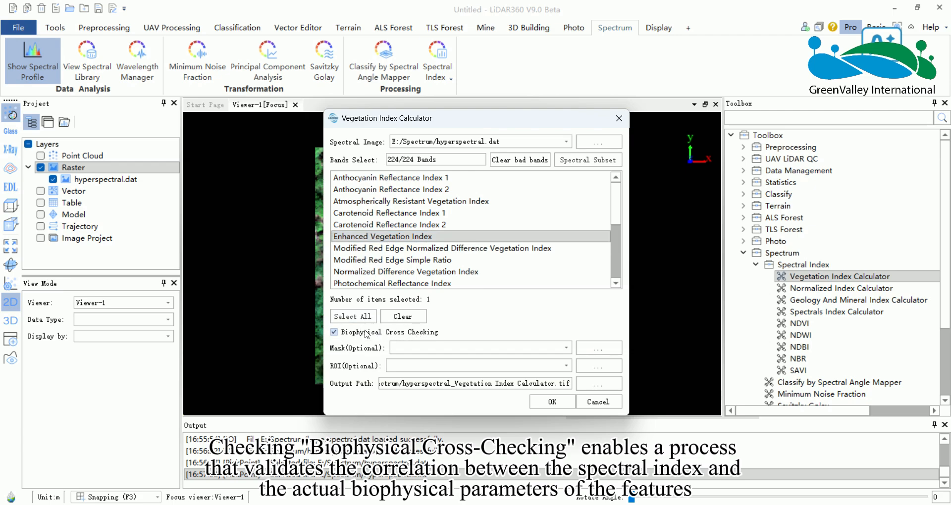
pyautogui.click(334, 332)
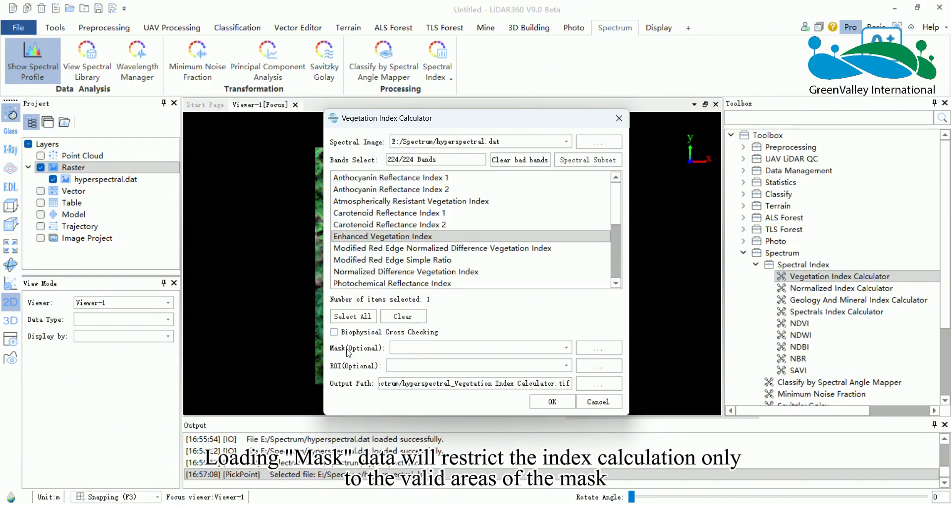
pyautogui.click(567, 348)
pyautogui.click(560, 350)
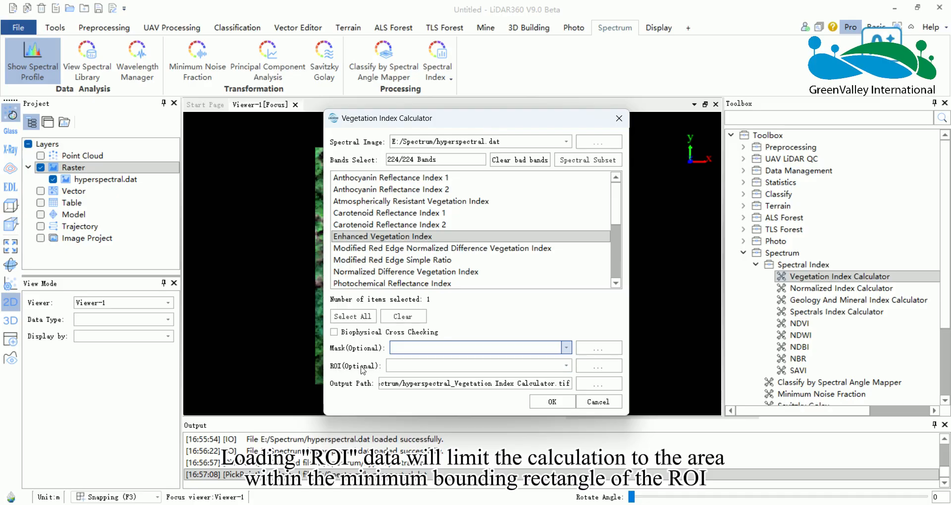
# Run the Enhanced Vegetation Index calculation with the default output path and add the resulting raster to the current project.
pyautogui.click(396, 384)
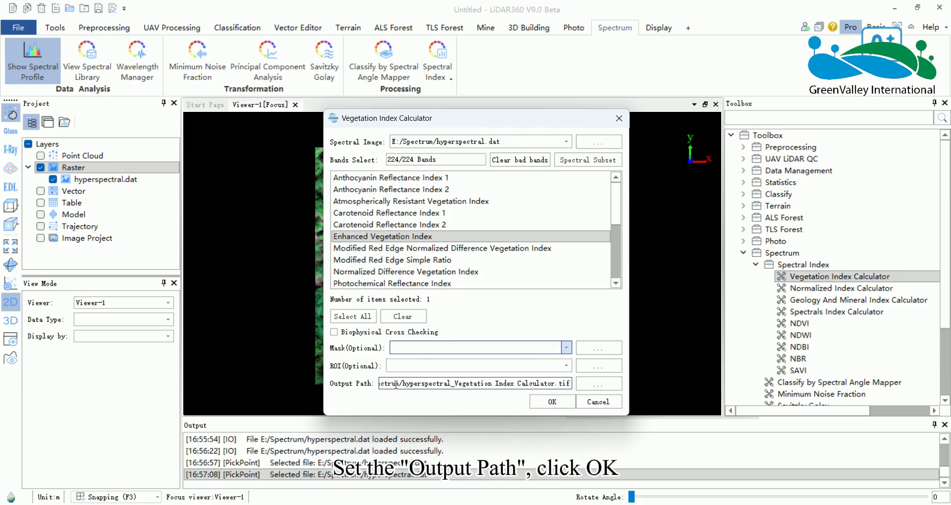
pyautogui.click(552, 403)
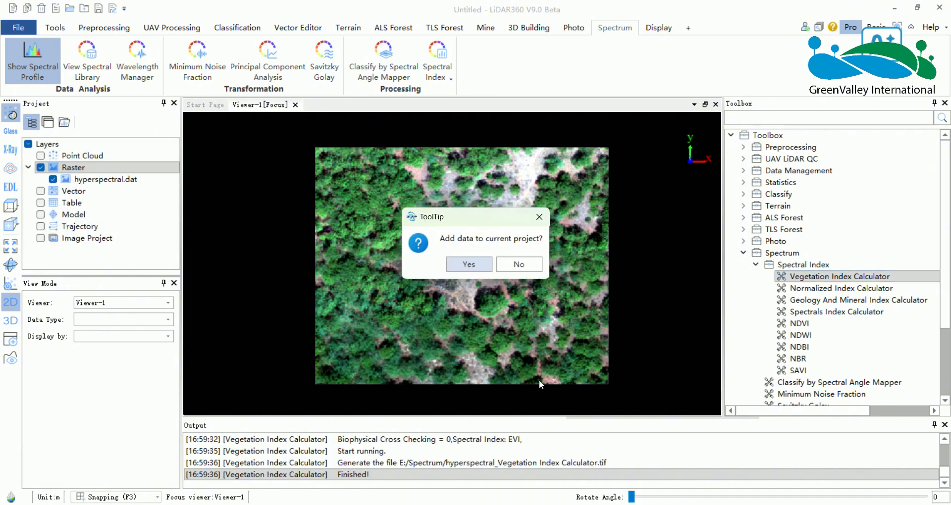
pyautogui.click(468, 265)
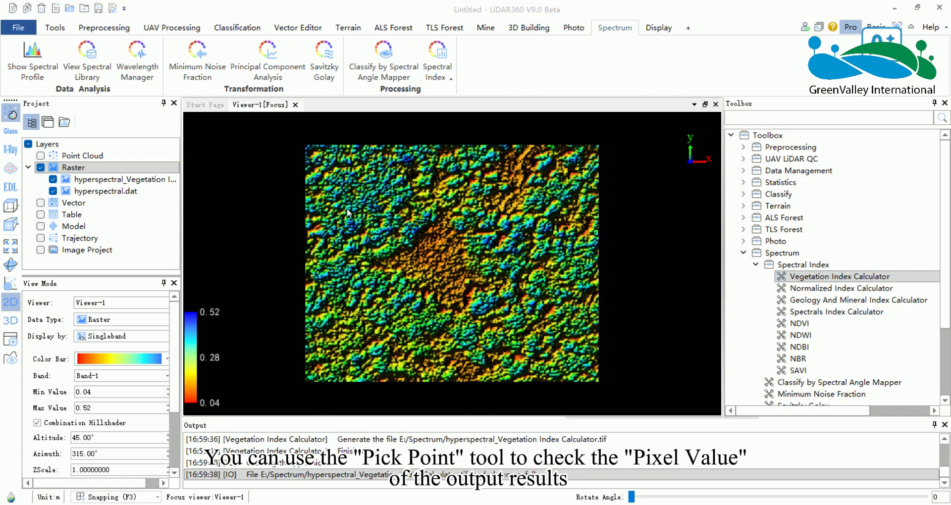
# Use Pick Point to query pixel values at four spots on the vegetation index raster, and turn the tool off.
pyautogui.click(56, 29)
pyautogui.click(36, 46)
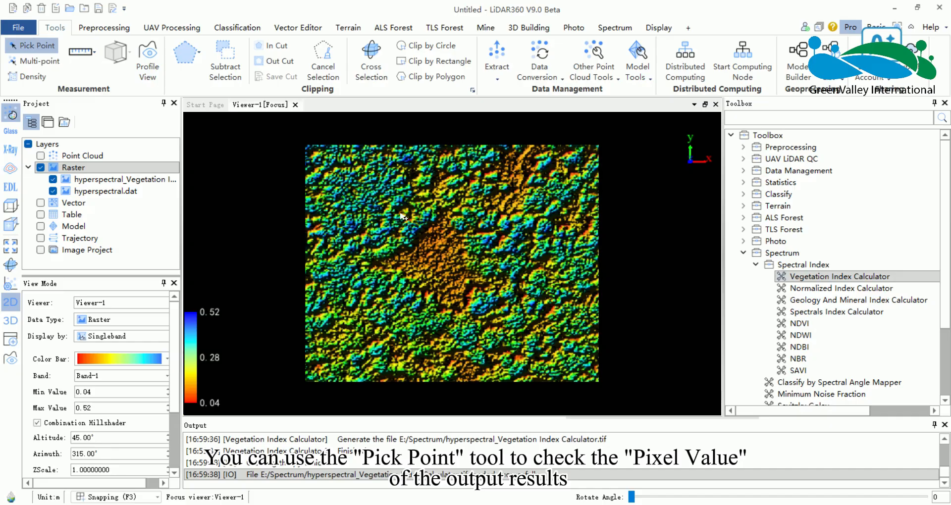
pyautogui.click(375, 209)
pyautogui.click(440, 264)
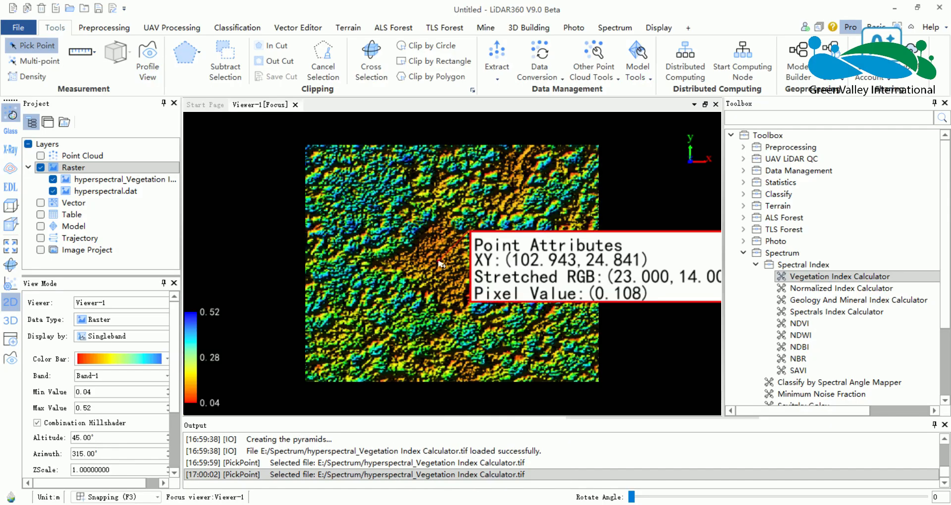
pyautogui.click(381, 323)
pyautogui.click(400, 202)
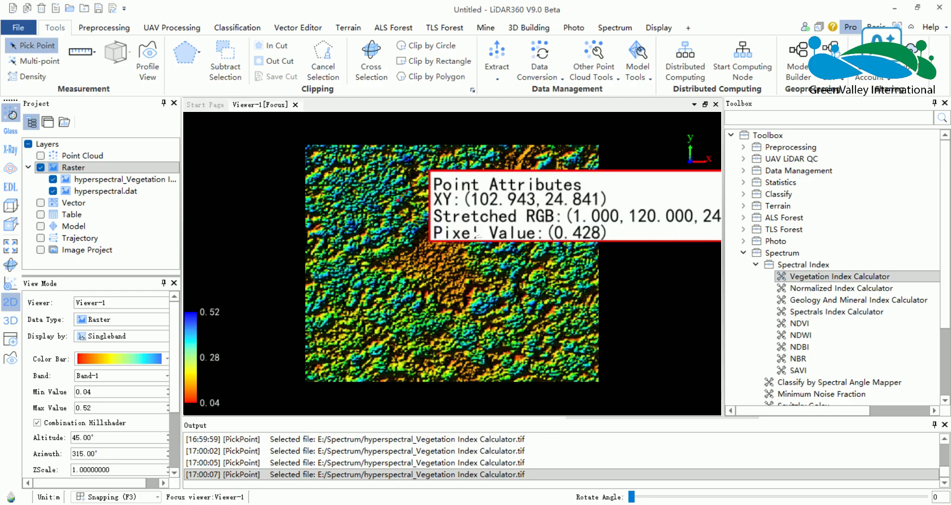
pyautogui.click(31, 46)
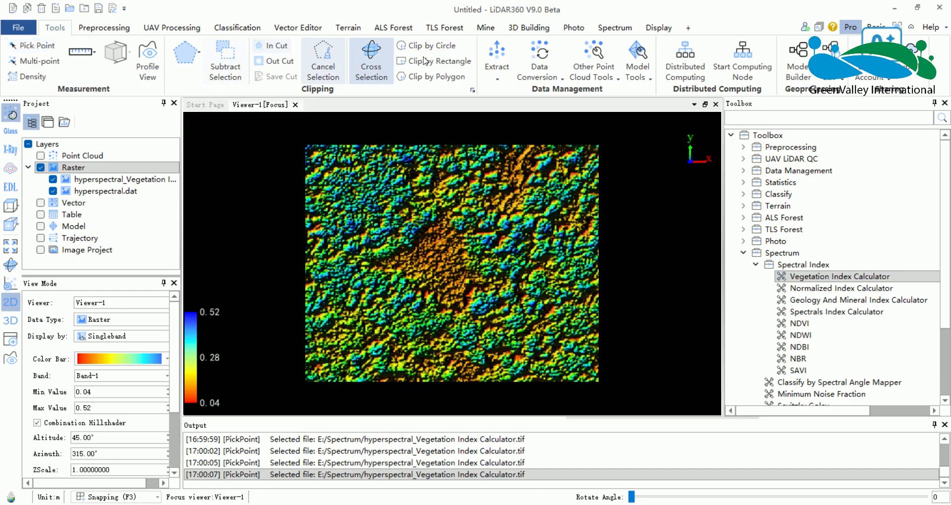
# Calculate NDVI from hyperspectral.dat with Red band 96 and Near IR band 173 into hyperspectral_NDVI.tif, and add the result to the project.
pyautogui.click(615, 28)
pyautogui.click(811, 325)
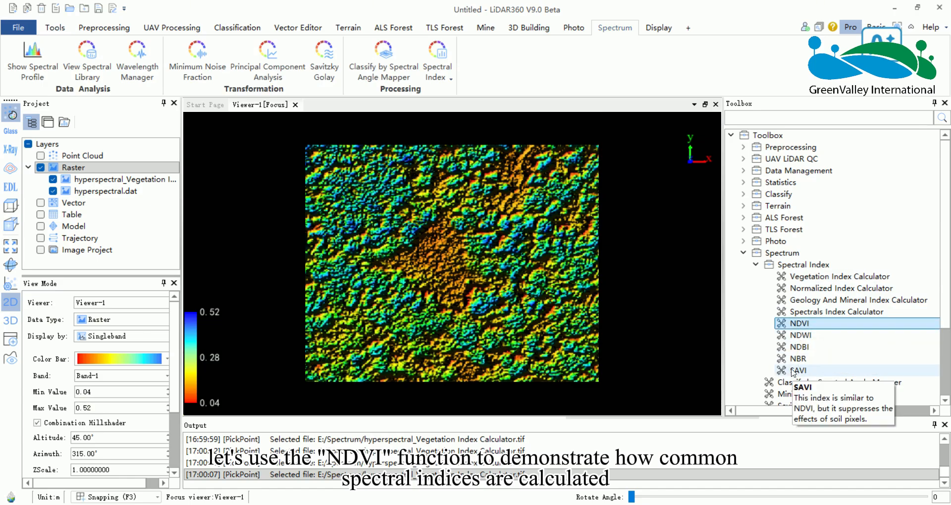
pyautogui.doubleClick(799, 324)
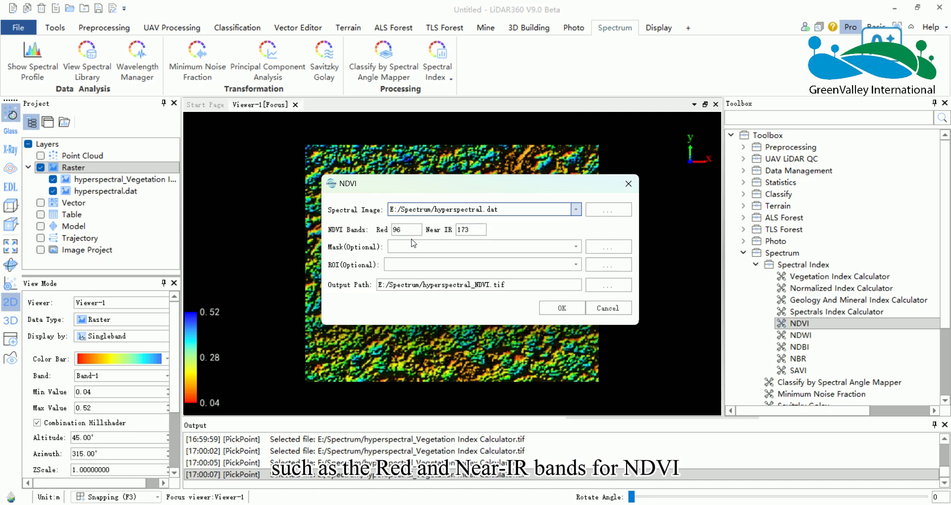
pyautogui.click(463, 229)
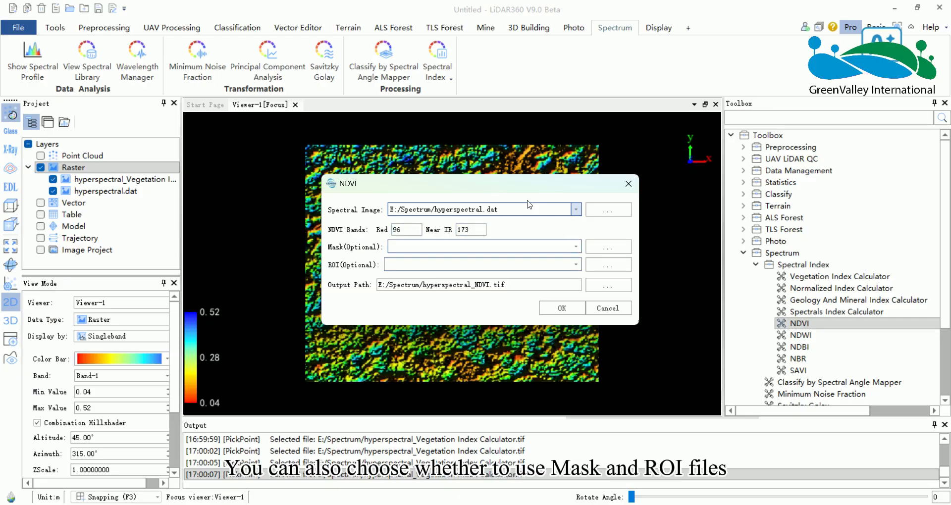
pyautogui.click(563, 310)
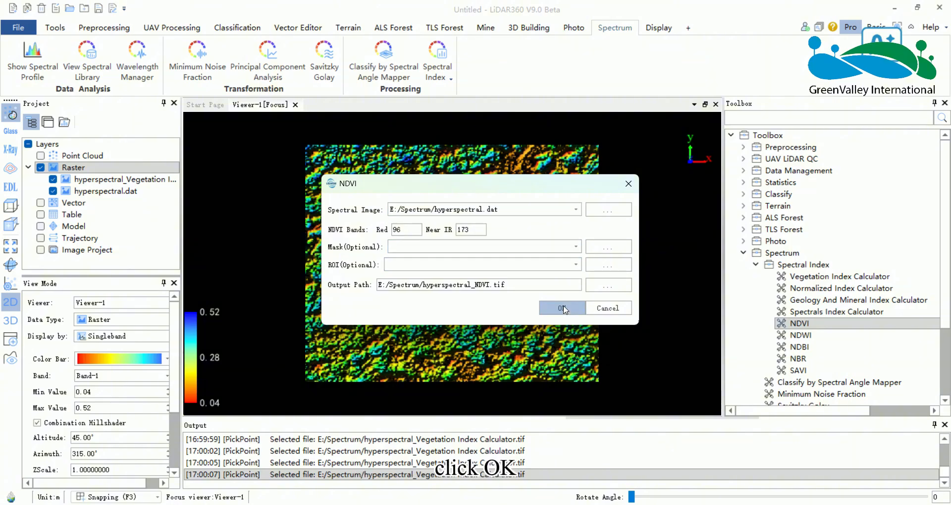
pyautogui.click(470, 265)
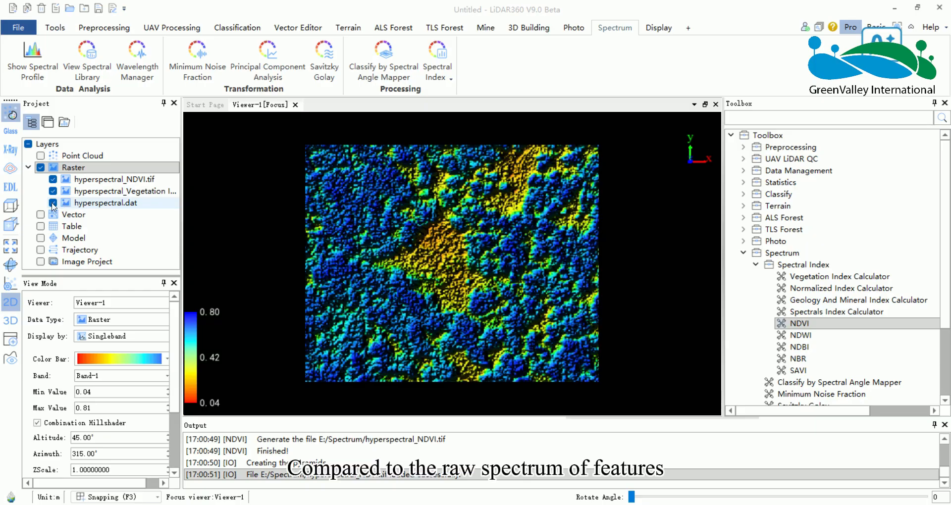
# Hide hyperspectral.dat and the vegetation index raster so only hyperspectral_NDVI.tif is displayed, and apply the red-yellow-green color bar to it.
pyautogui.click(52, 203)
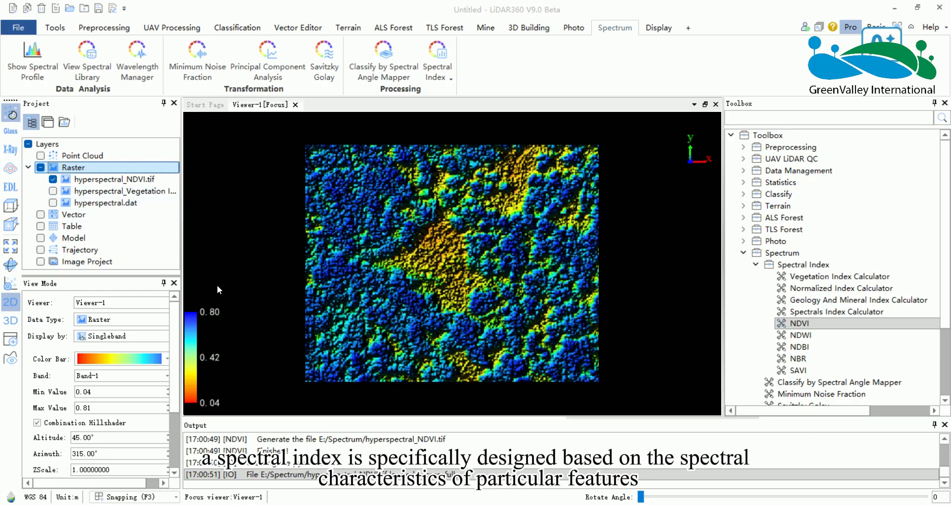
pyautogui.click(124, 359)
pyautogui.click(129, 388)
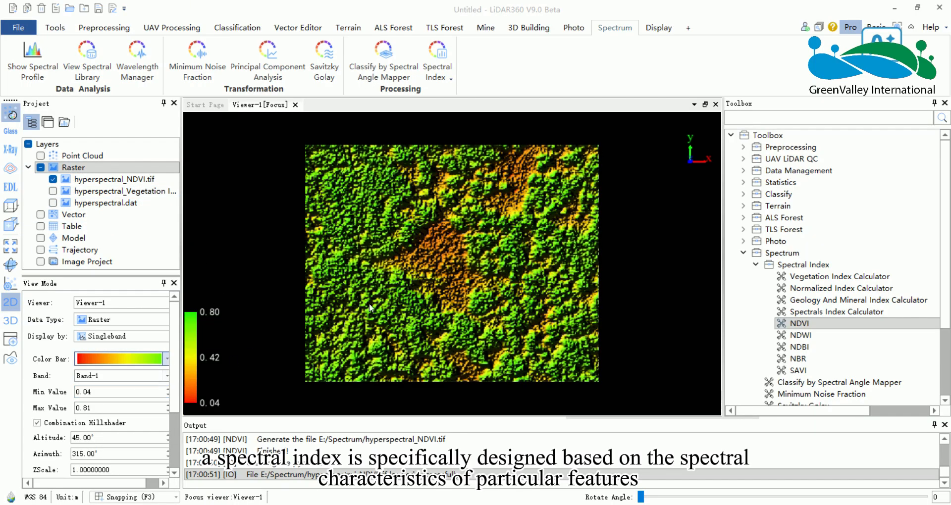
# Use Pick Point to query pixel values at six spots across the green and orange areas of the NDVI raster, and turn the tool off.
pyautogui.moveTo(403, 238); pyautogui.dragTo(417, 238)
pyautogui.click(55, 27)
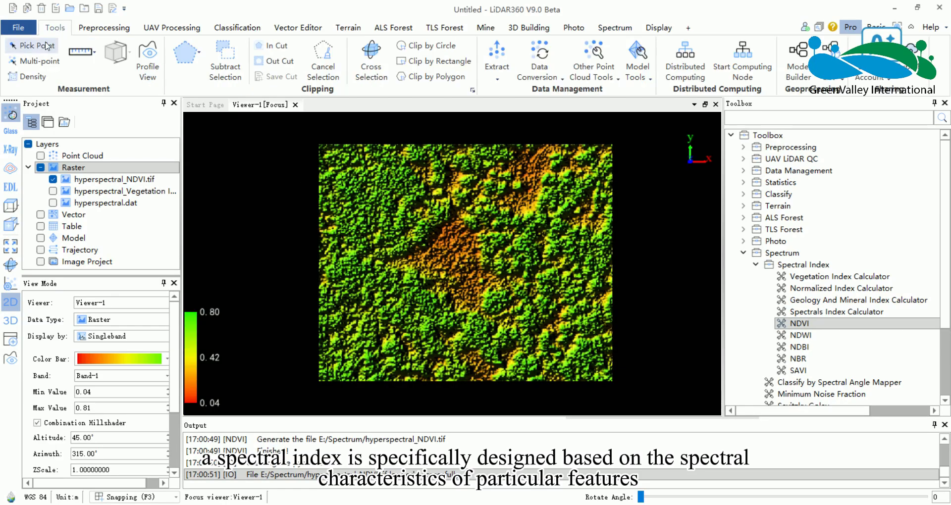
pyautogui.click(387, 204)
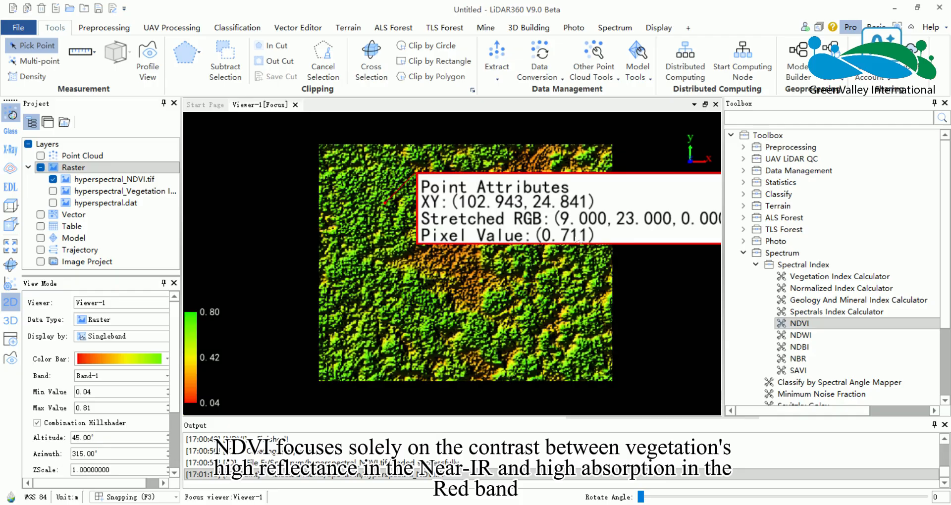
pyautogui.click(459, 258)
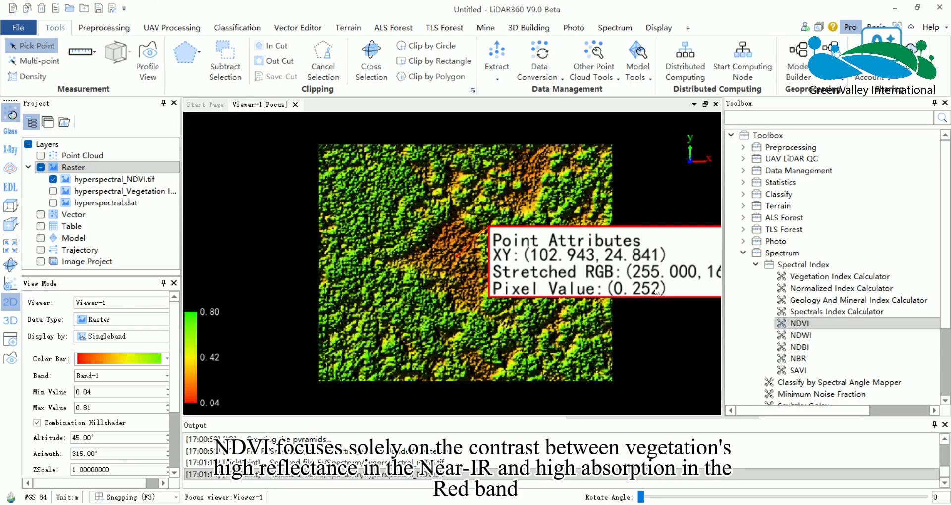
pyautogui.click(348, 268)
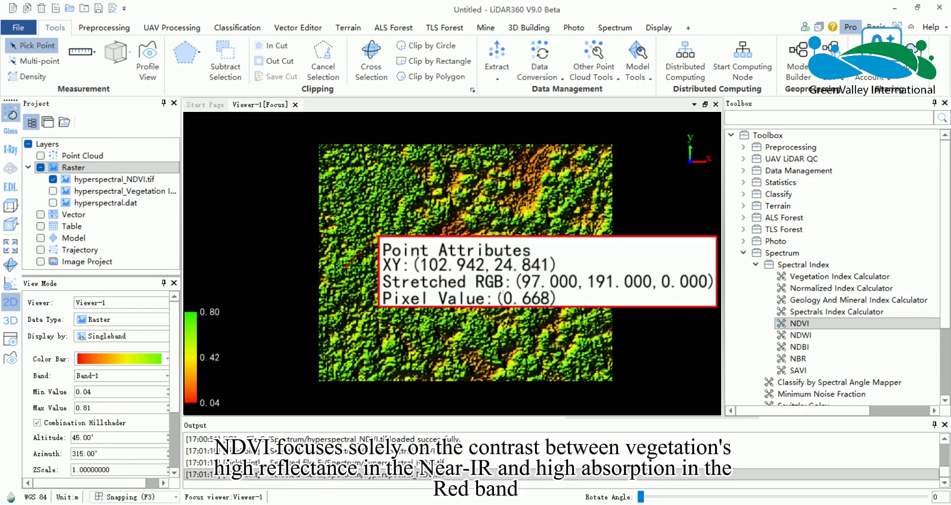
pyautogui.click(579, 349)
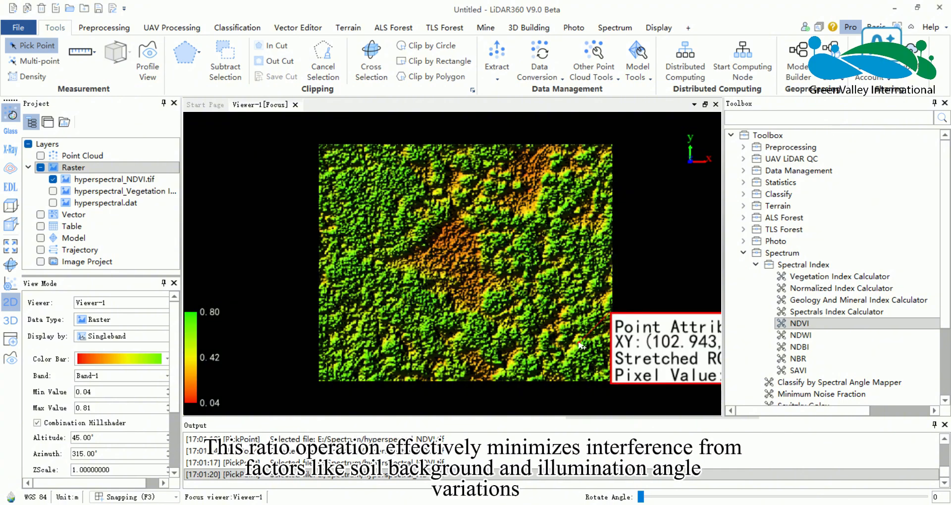
pyautogui.moveTo(545, 293); pyautogui.dragTo(498, 277)
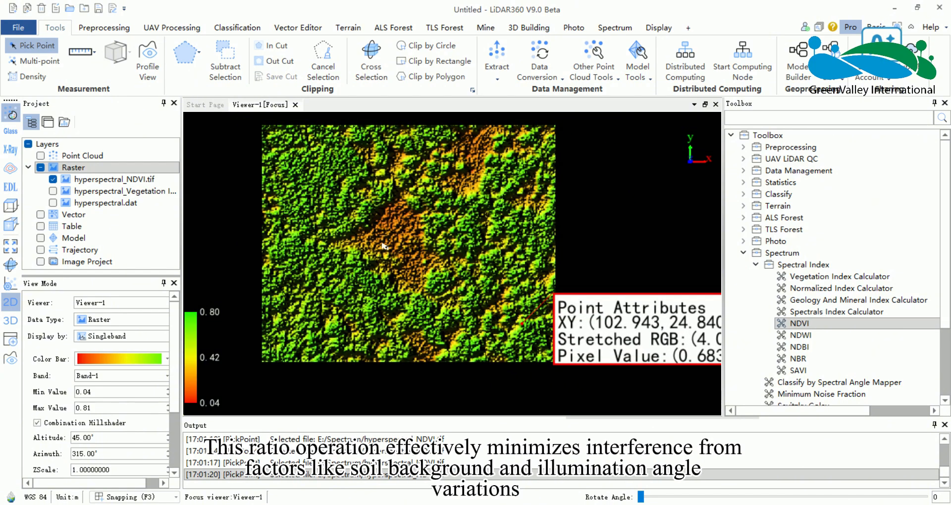
pyautogui.moveTo(383, 228); pyautogui.dragTo(401, 246)
pyautogui.click(399, 195)
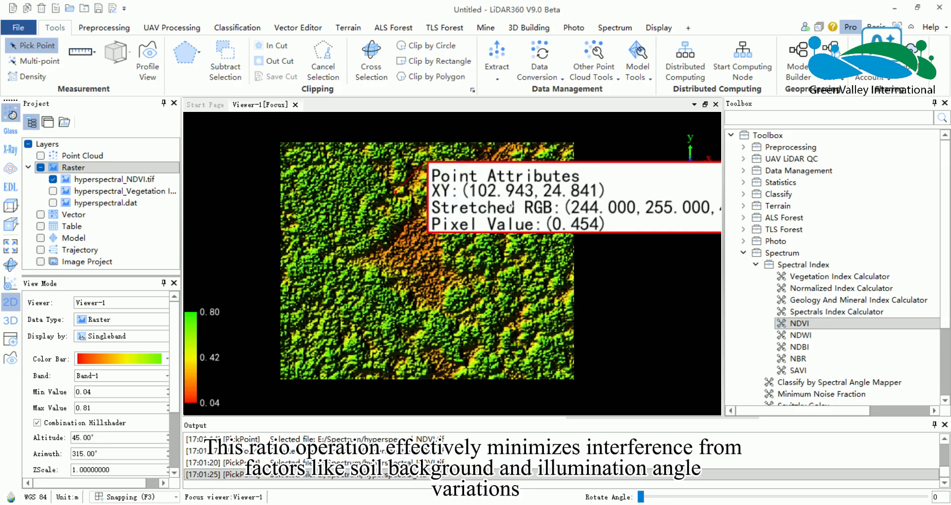
pyautogui.click(312, 192)
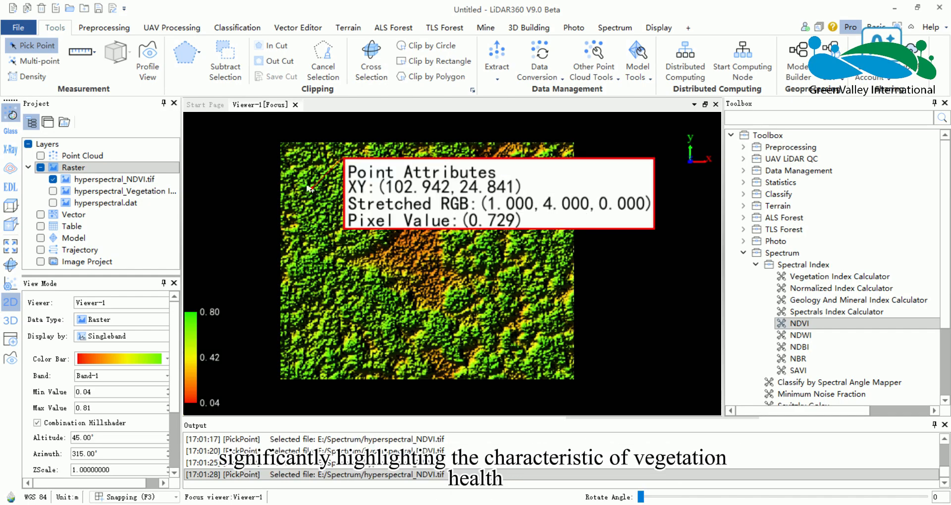
pyautogui.click(33, 46)
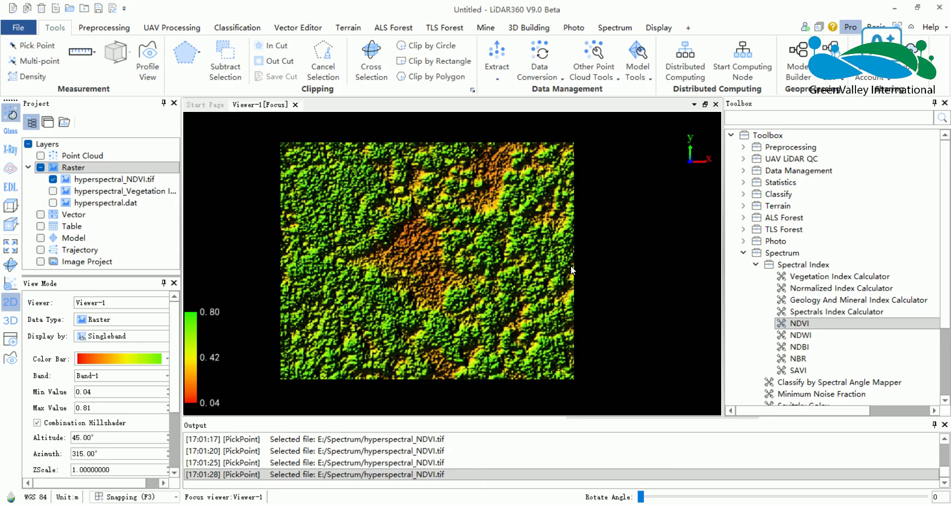
pyautogui.moveTo(584, 271); pyautogui.dragTo(596, 272)
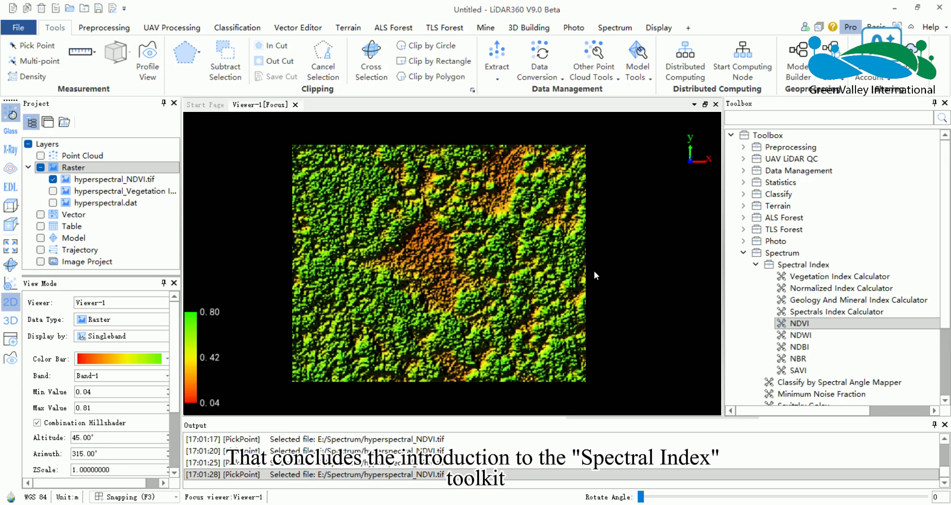
pyautogui.click(812, 266)
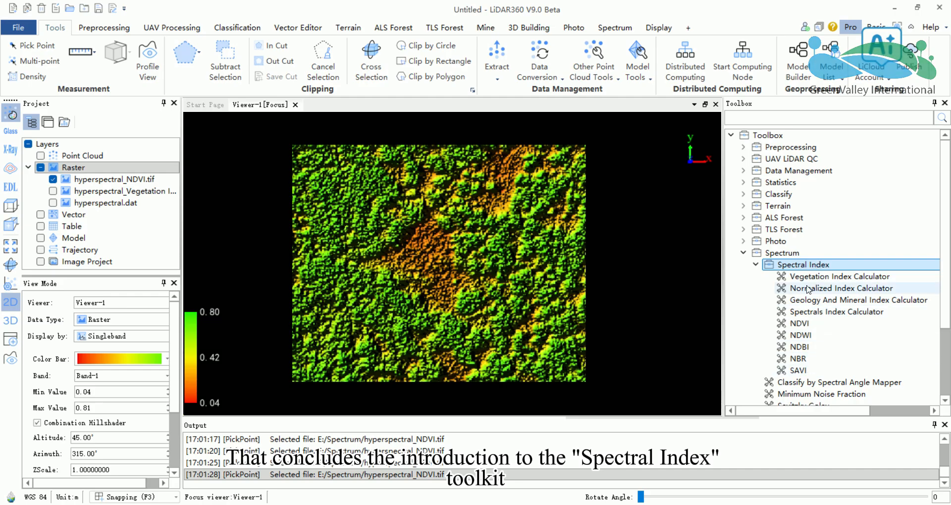